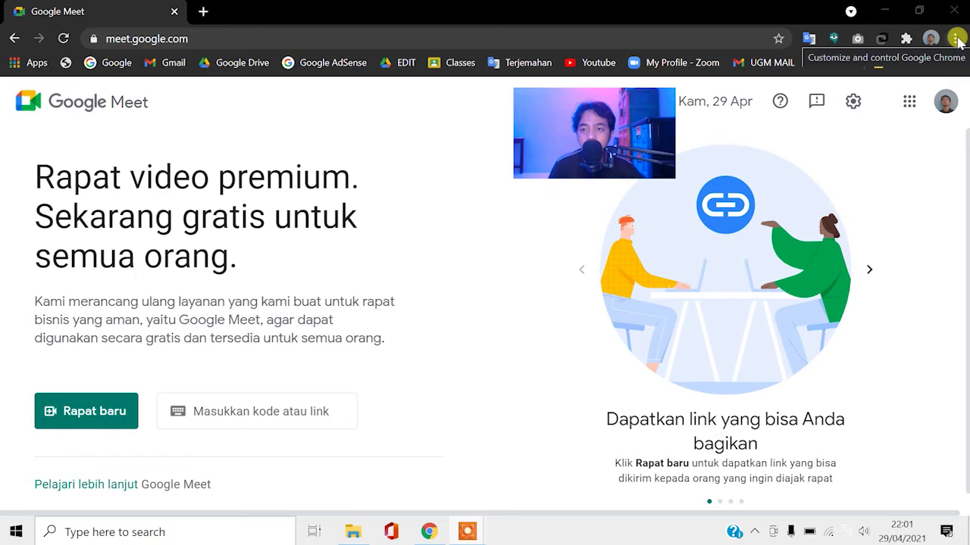
Open the Microphone permission page within Chrome's Site Settings
left_click(957, 40)
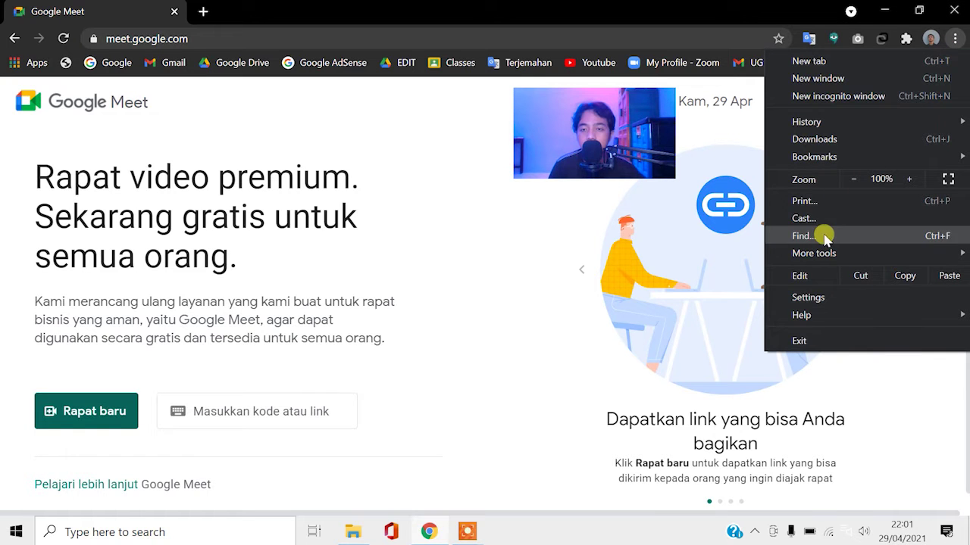
left_click(821, 299)
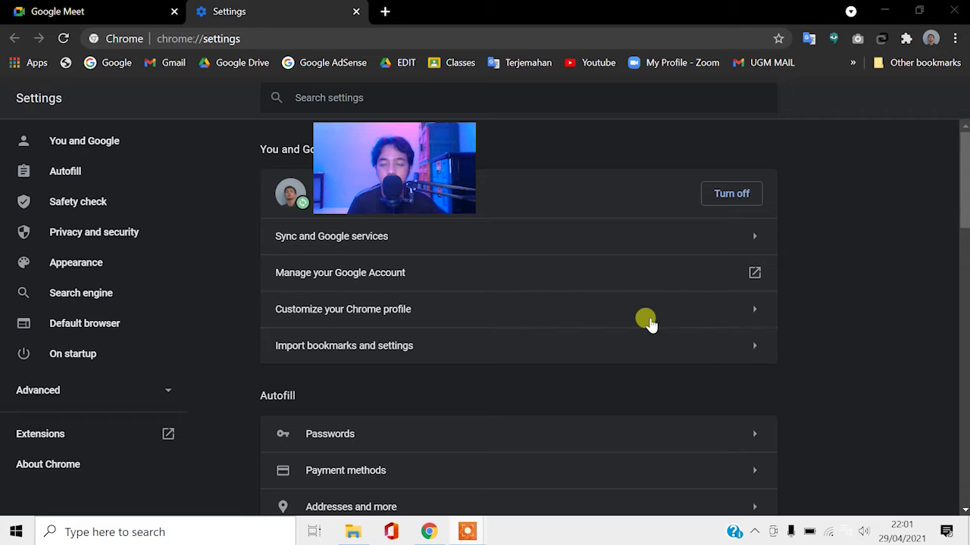
left_click_drag(964, 163, 966, 241)
scroll(603, 355, "down", 3)
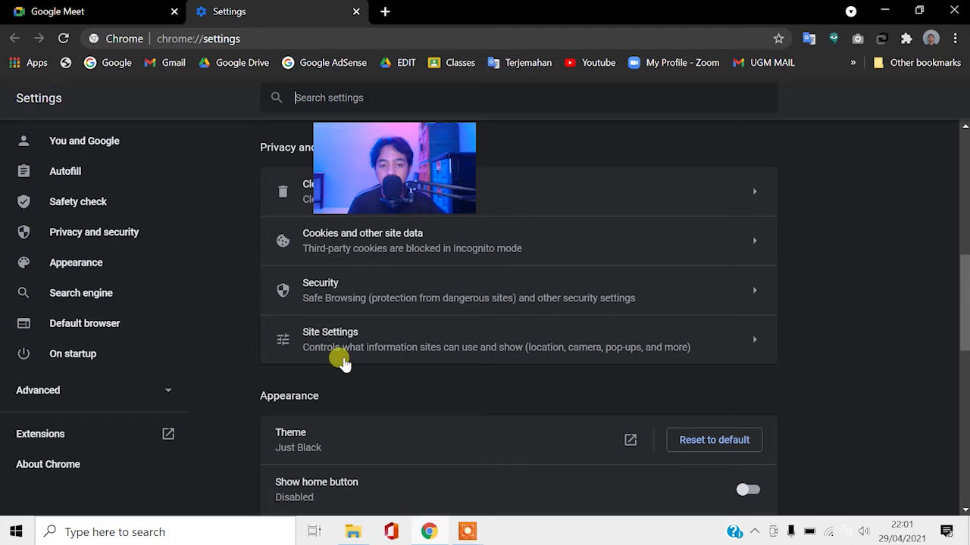
left_click(345, 347)
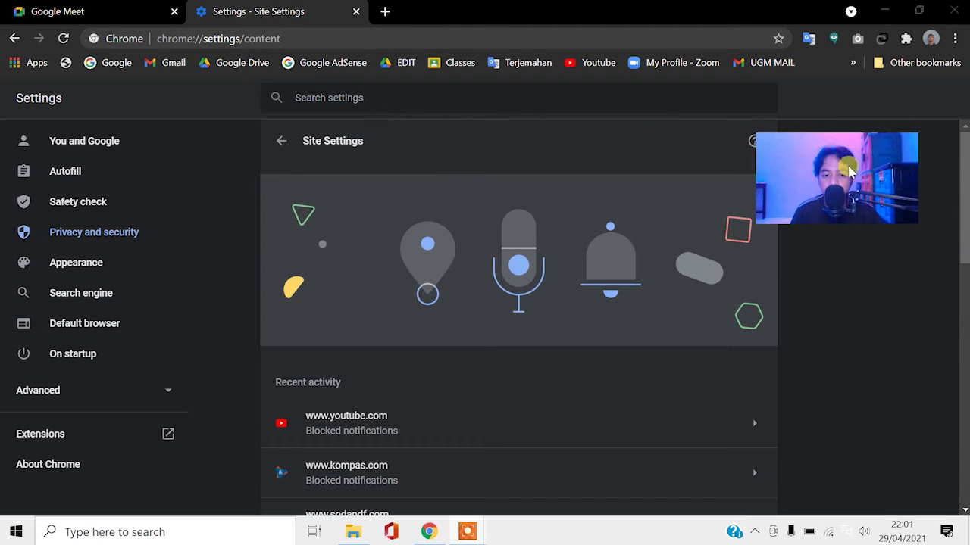
left_click_drag(964, 168, 956, 305)
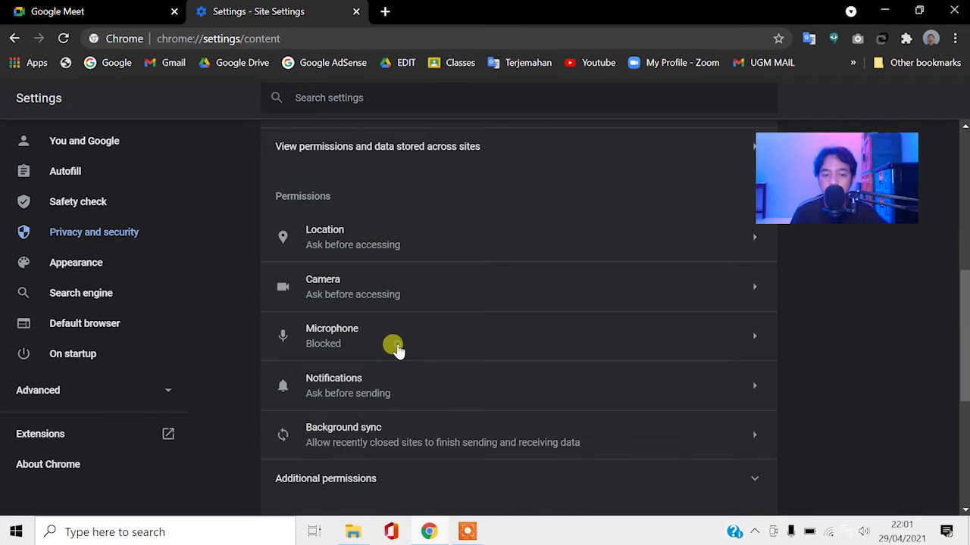
left_click(394, 348)
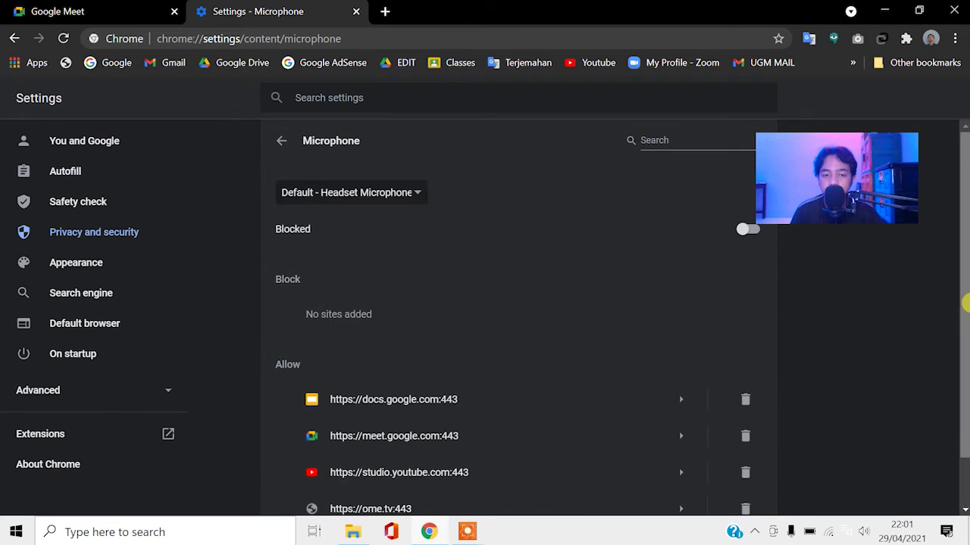
Set the Microphone permission for the allowed site meet.google.com to Allow
left_click_drag(967, 212, 966, 254)
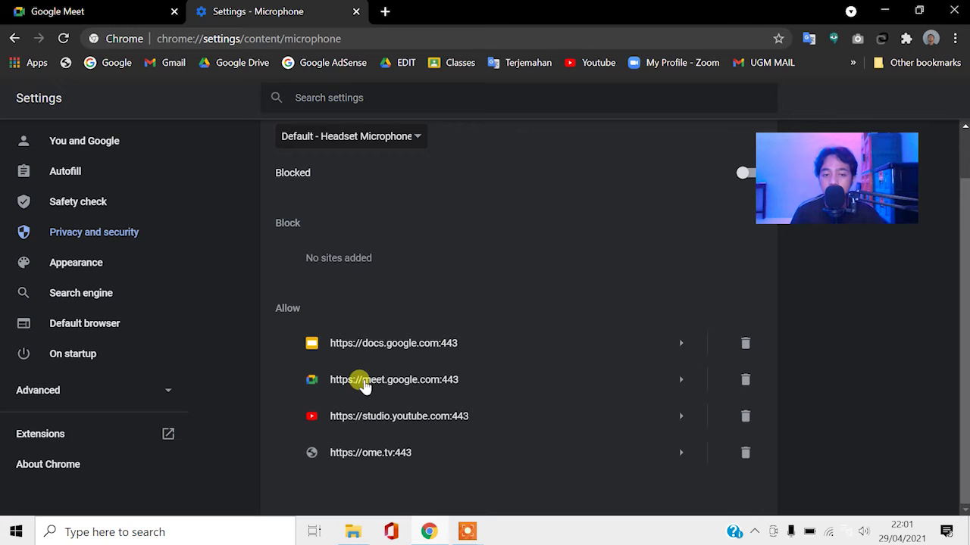
left_click(365, 384)
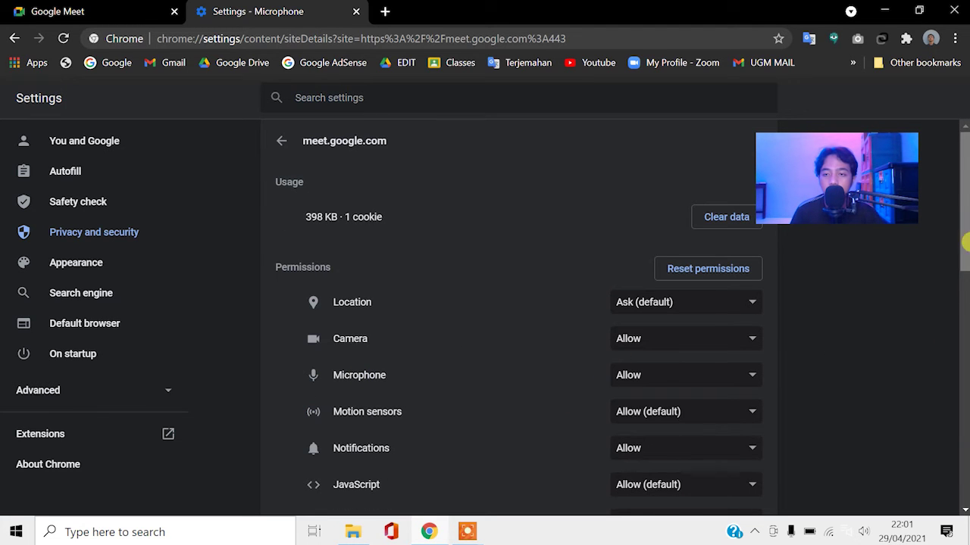
mouse_move(966, 178)
left_mouse_down()
mouse_move(963, 309)
mouse_move(966, 162)
left_mouse_up()
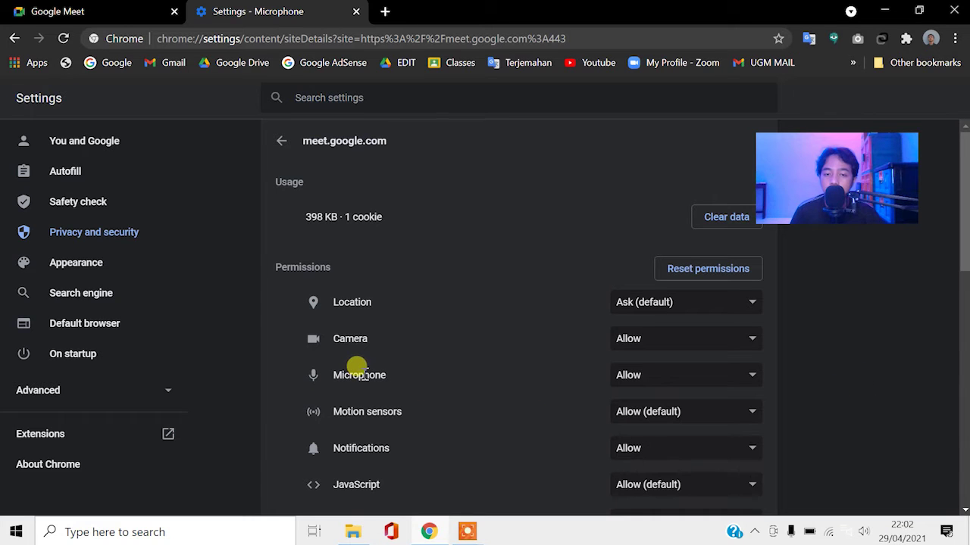
left_click(637, 376)
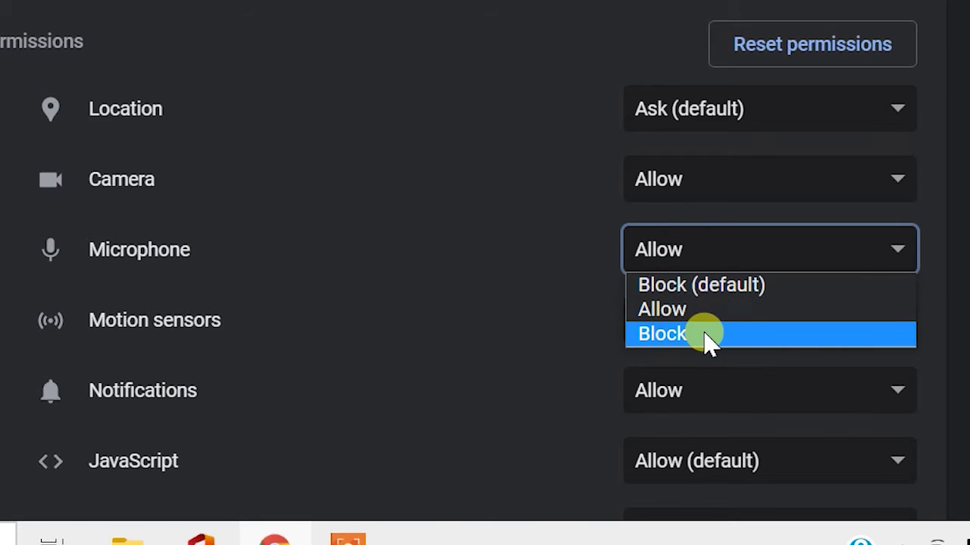
left_click(700, 307)
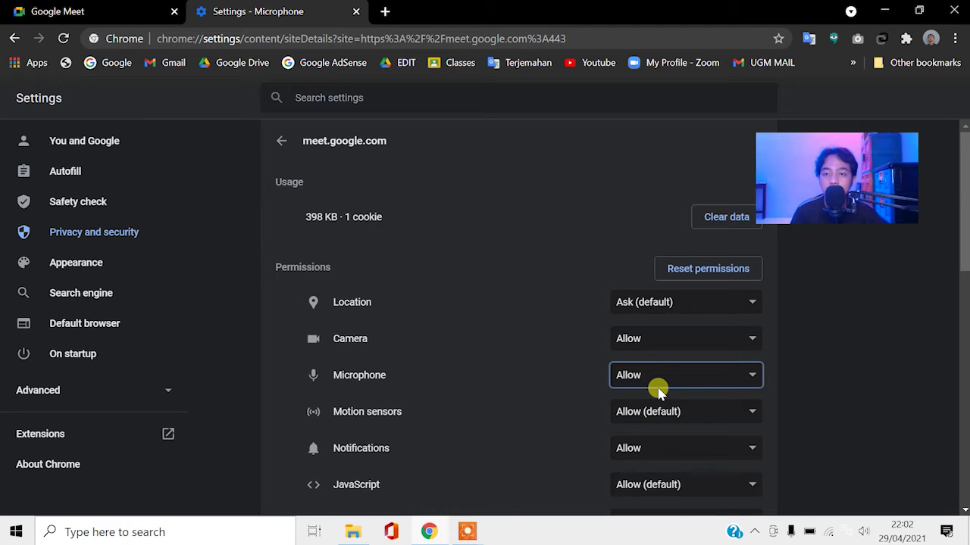
scroll(657, 390, "down", 1)
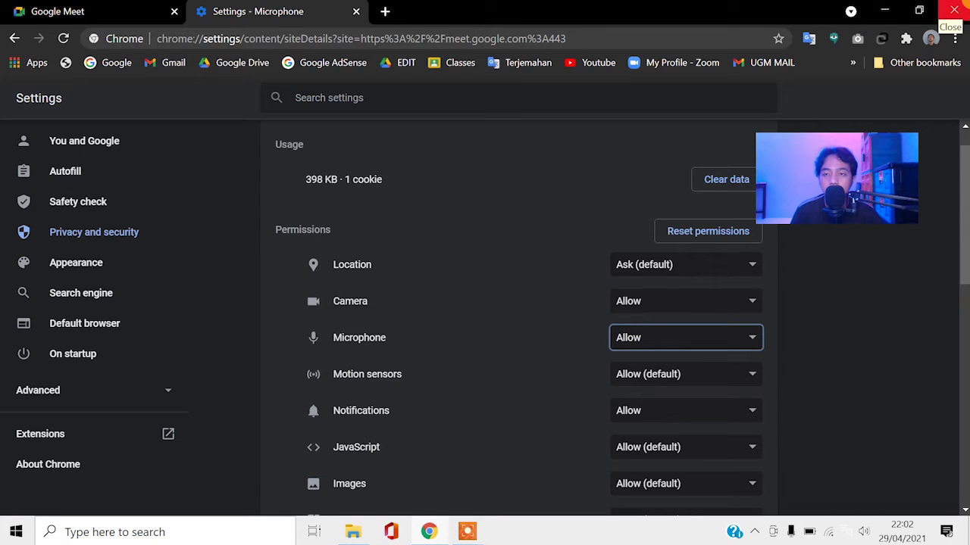
Search Windows for the Sound settings and open Manage sound devices for the input section
left_click(106, 535)
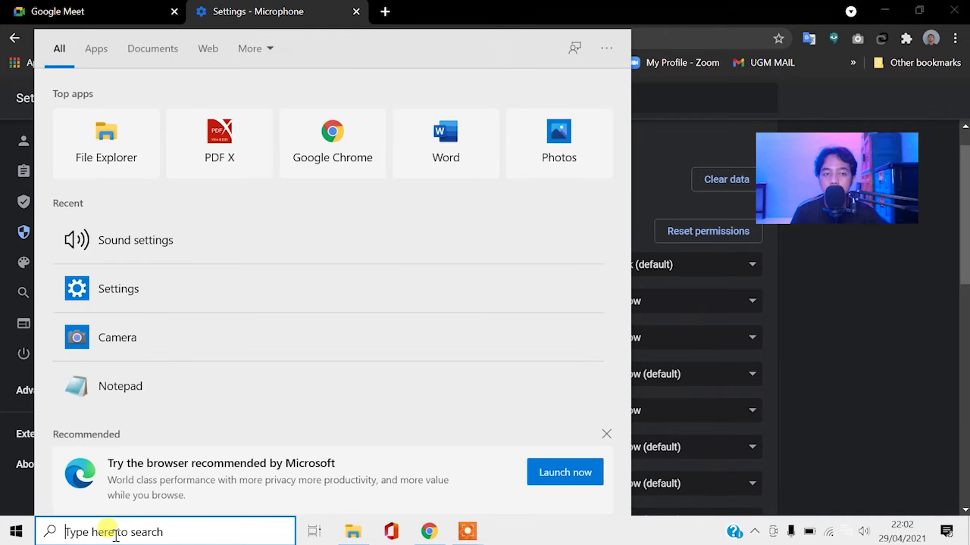
type("so")
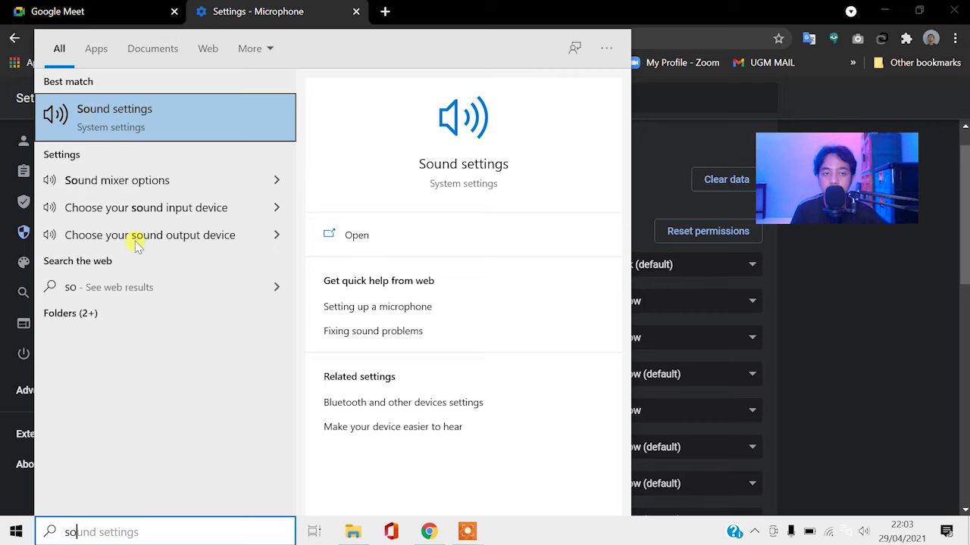
left_click(146, 121)
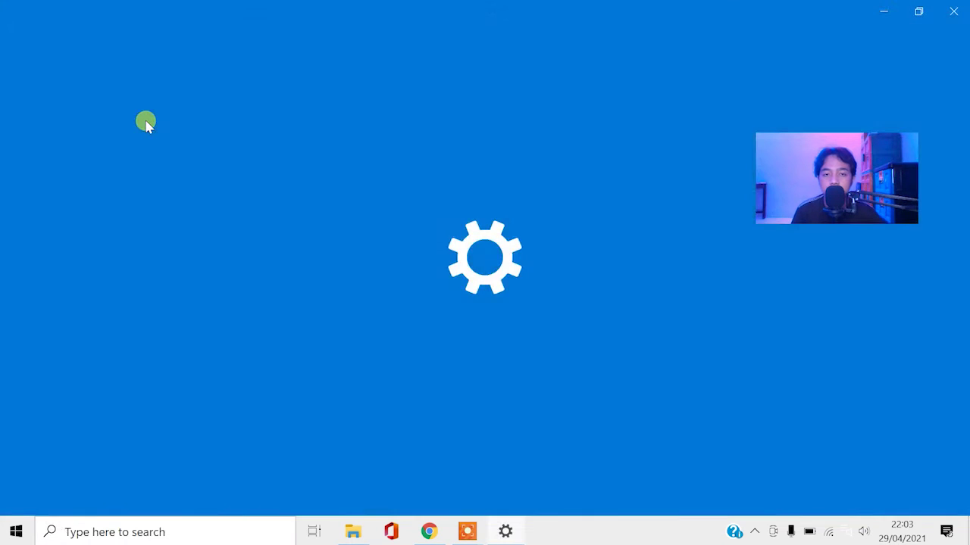
left_click_drag(966, 106, 966, 218)
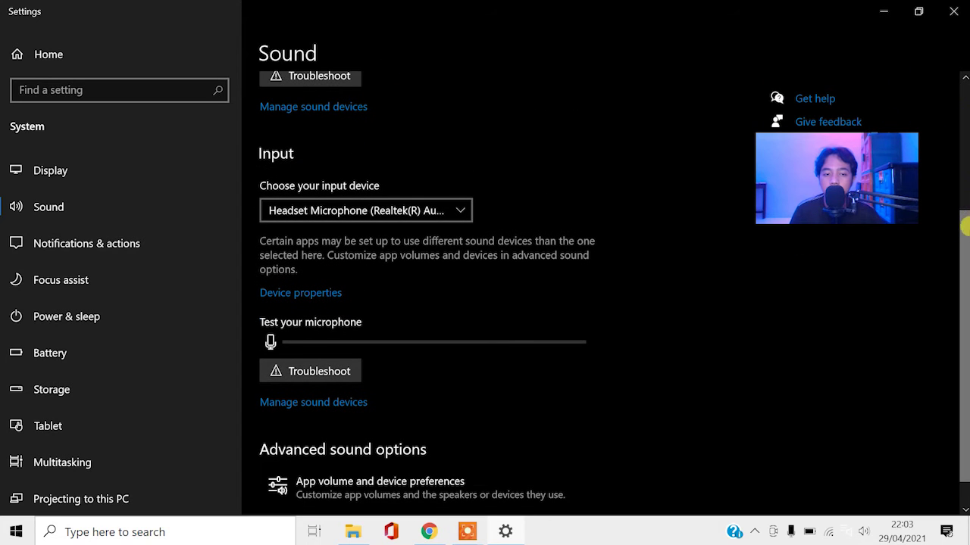
left_click(334, 406)
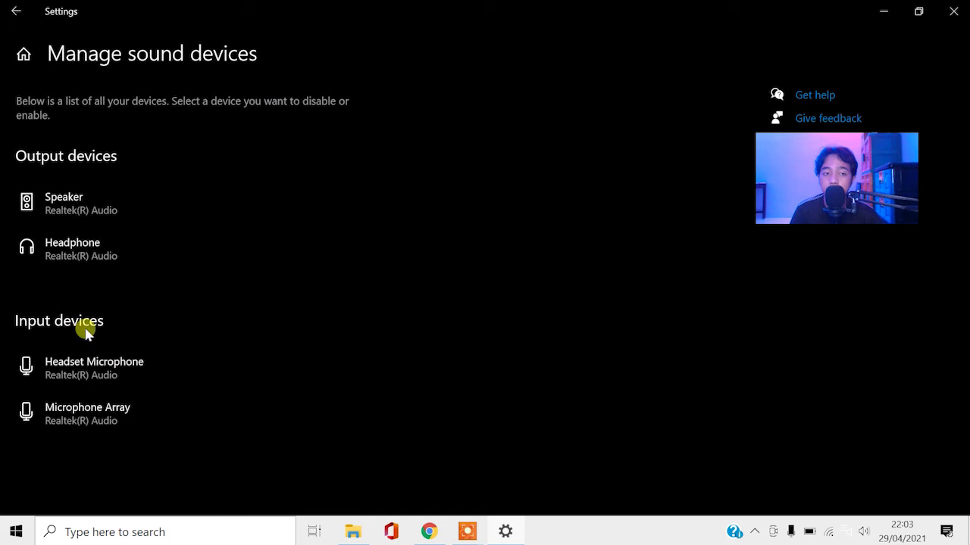
Check whether the Headset Microphone and Microphone Array input devices are enabled
left_click(85, 371)
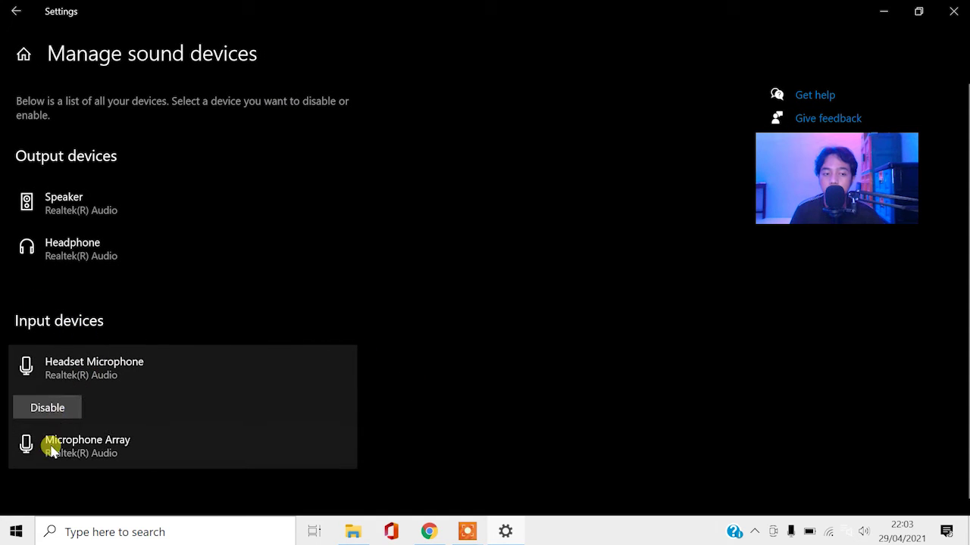
left_click(48, 444)
left_click(76, 389)
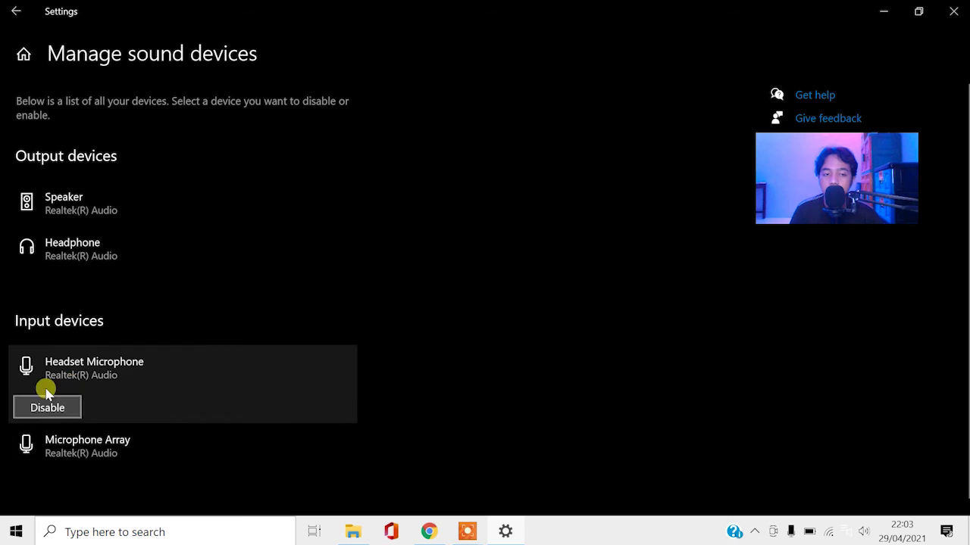
left_click(160, 444)
left_click(159, 381)
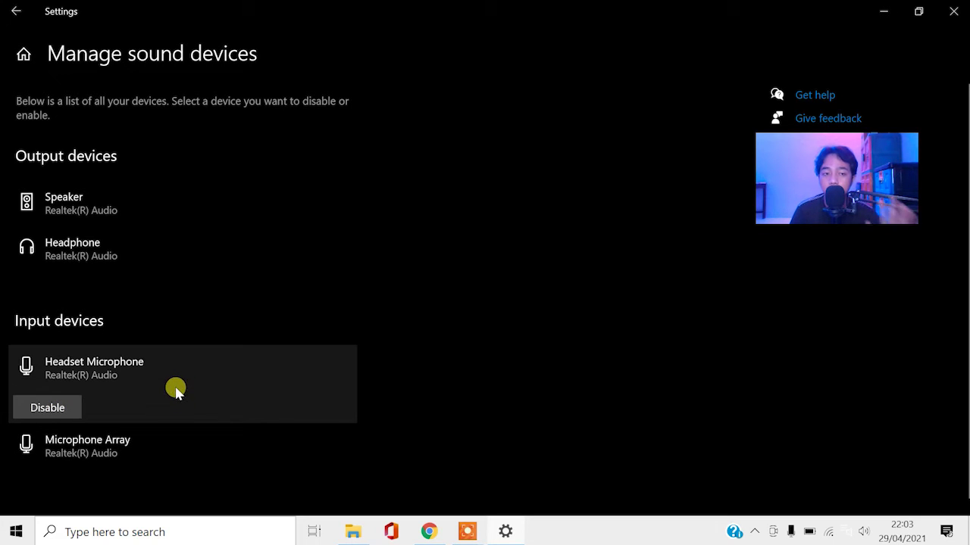
left_click(186, 448)
left_click(191, 385)
left_click(195, 435)
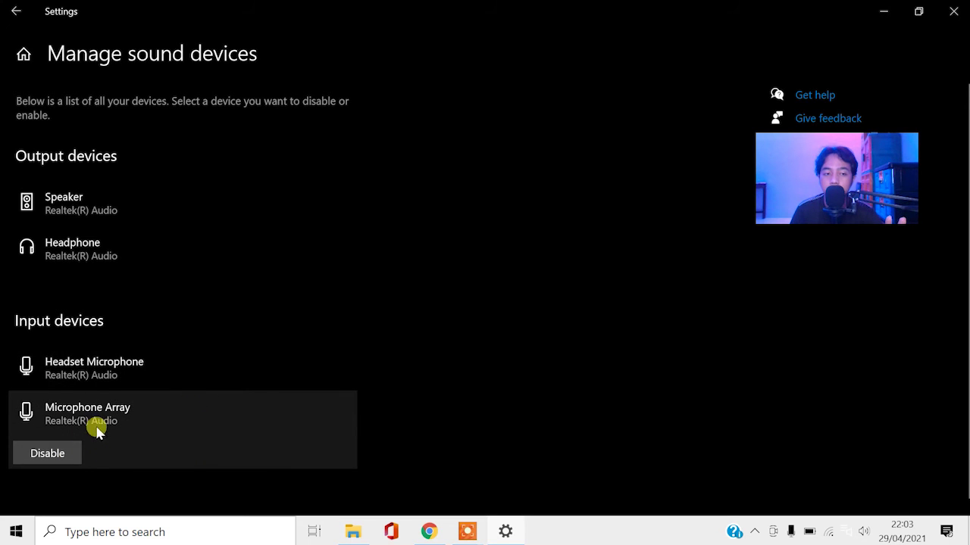
left_click(156, 383)
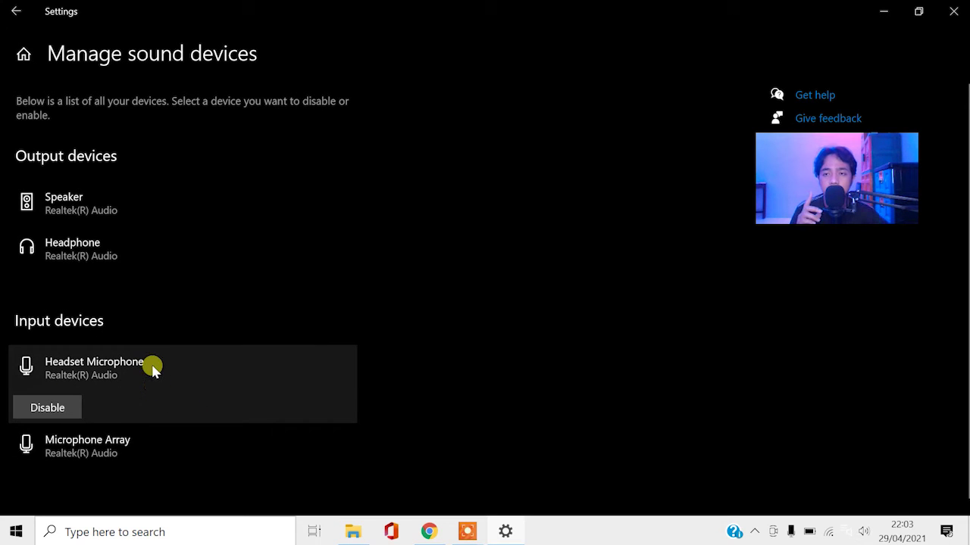
Return to the Sound page and review microphone access for the device and its apps in Microphone privacy settings
left_click(26, 12)
left_click_drag(805, 216, 810, 364)
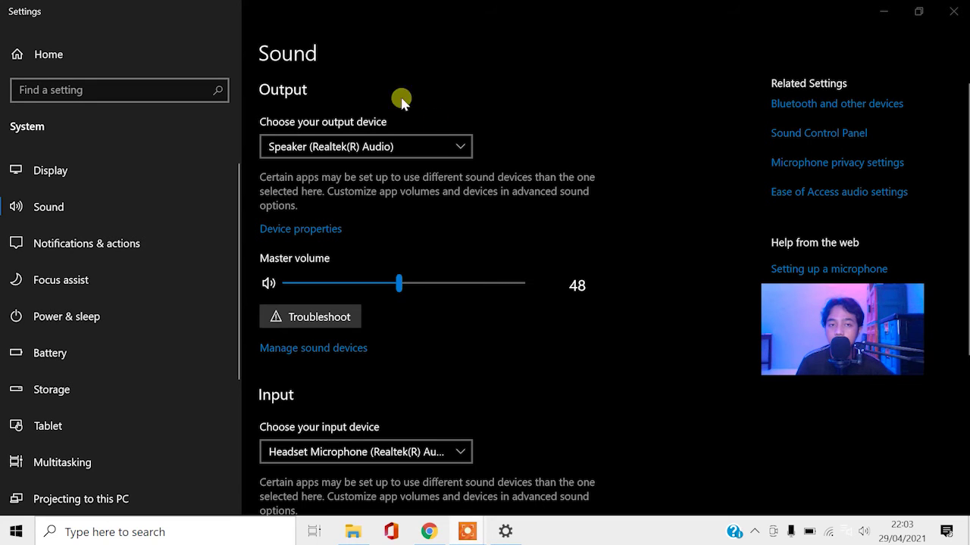
left_click(833, 165)
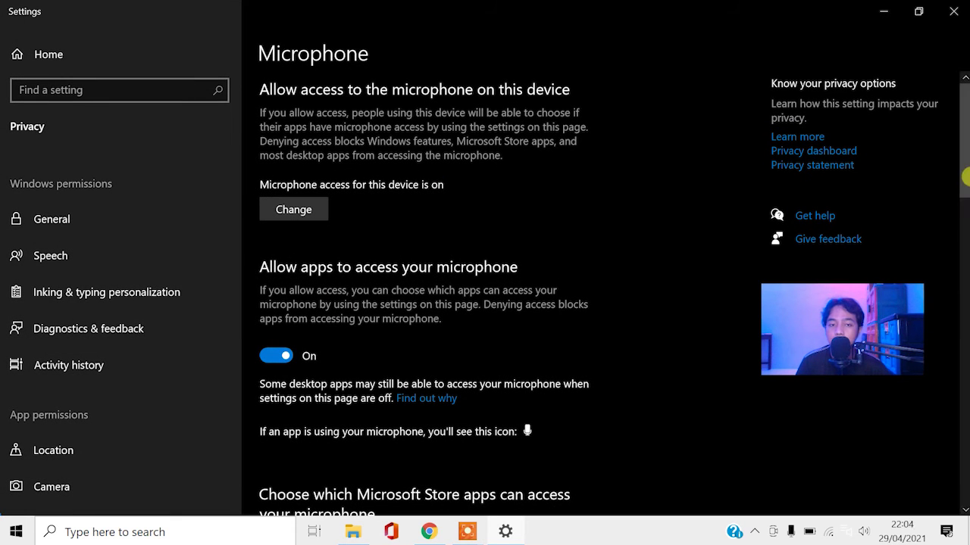
left_click_drag(959, 173, 946, 199)
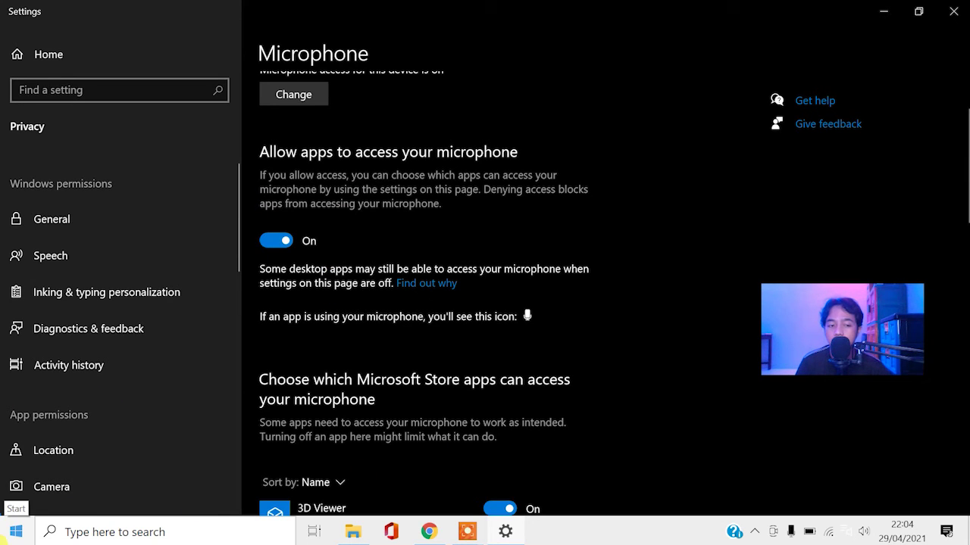
Expand Sound, video and game controllers in Device Manager and check the Wi-Fi connection
right_click(4, 534)
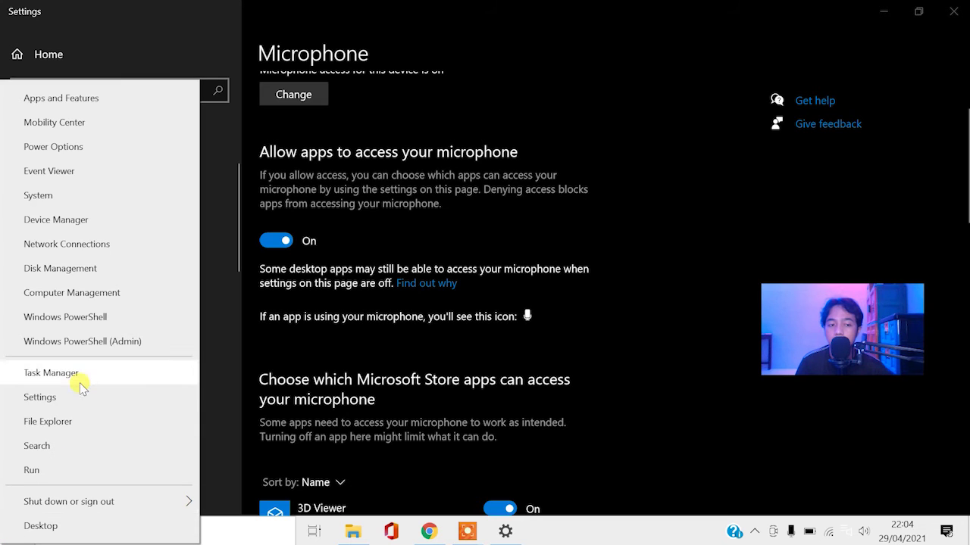
left_click(108, 219)
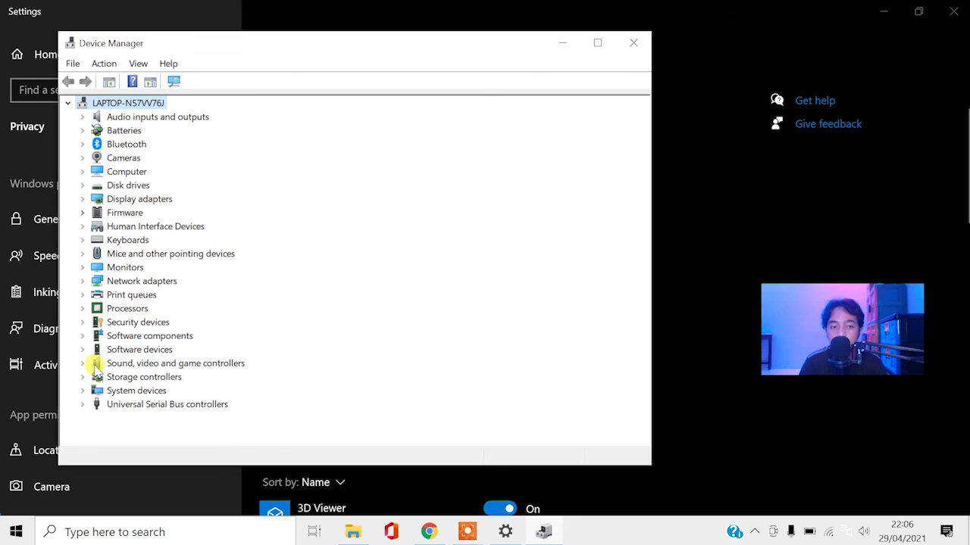
left_click(84, 361)
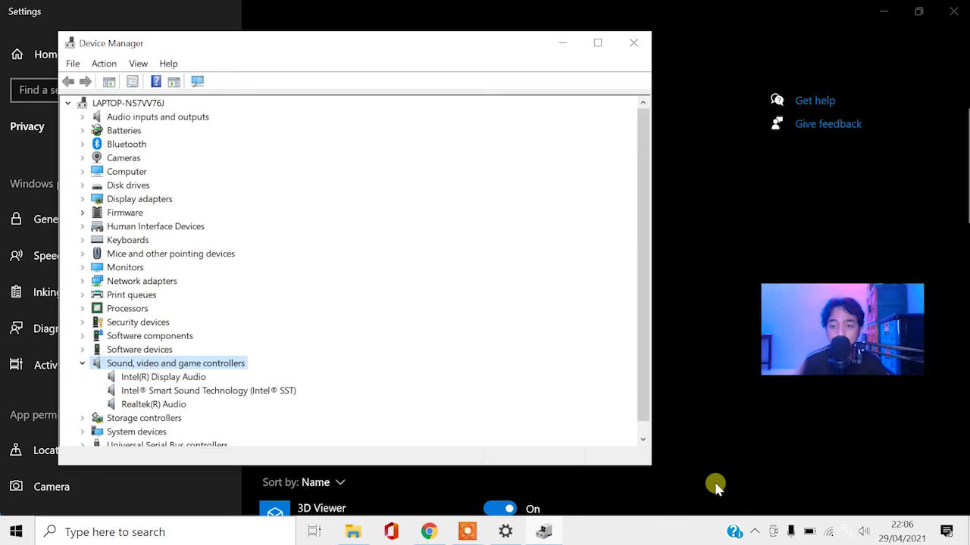
left_click(830, 532)
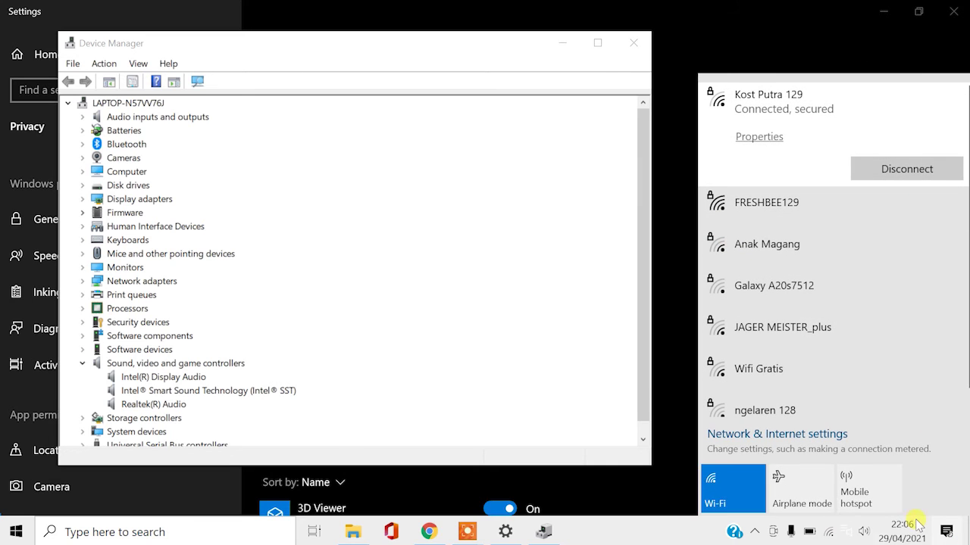
left_click(830, 532)
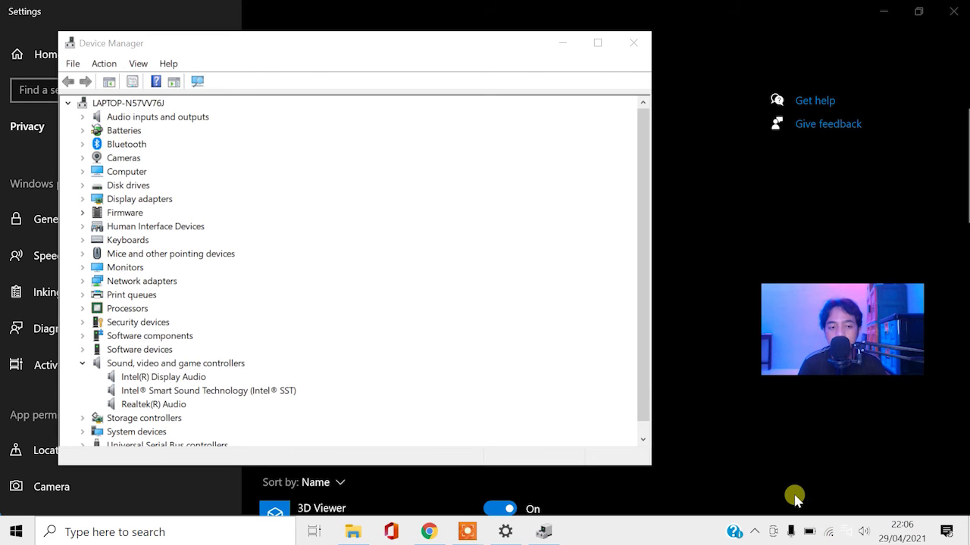
Run an automatic driver update search for Intel(R) Display Audio and dismiss the result
right_click(131, 381)
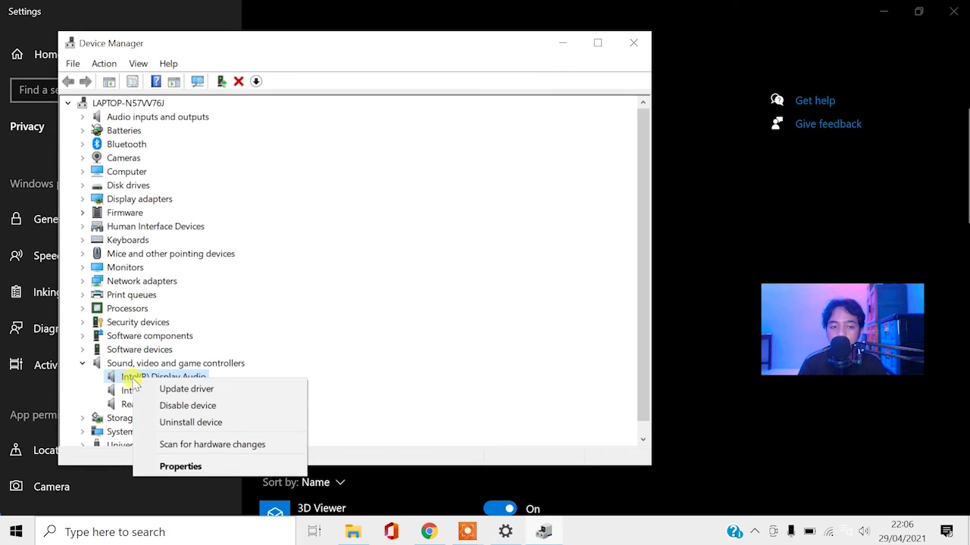
left_click(174, 389)
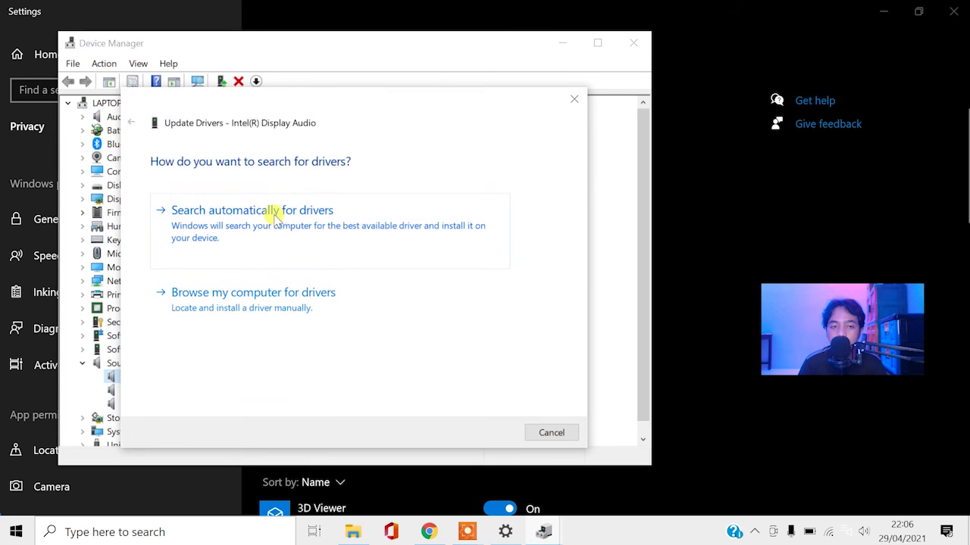
left_click(276, 216)
left_click(539, 432)
Run an automatic driver update search for Intel Smart Sound Technology (Intel SST) and dismiss the result
left_click(193, 392)
right_click(191, 394)
left_click(216, 405)
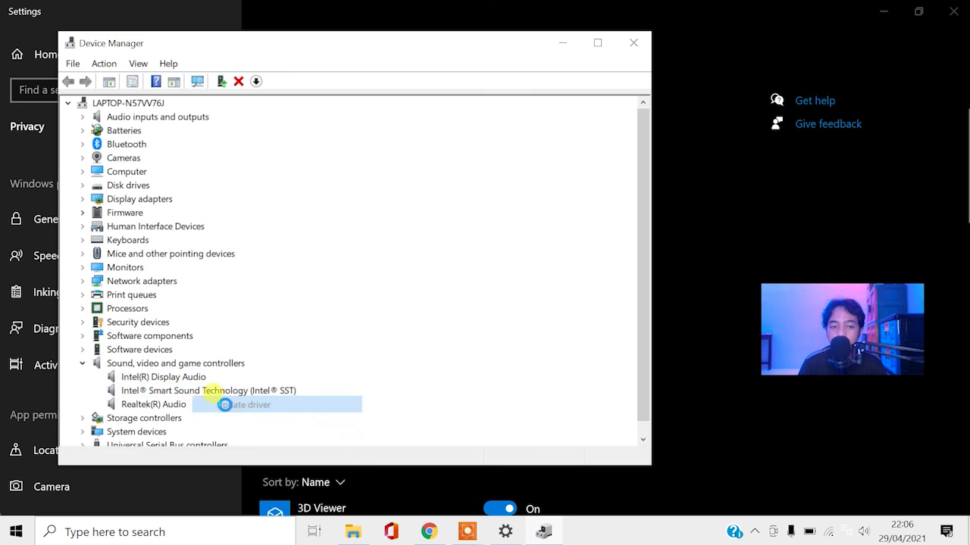
left_click(368, 250)
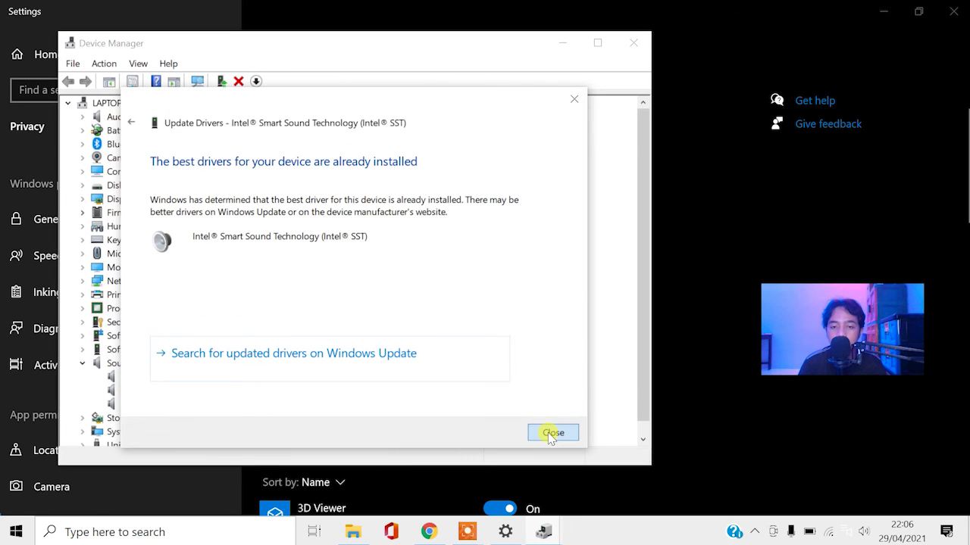
left_click(552, 435)
Run an automatic driver update search for Realtek(R) Audio and dismiss the result
right_click(140, 404)
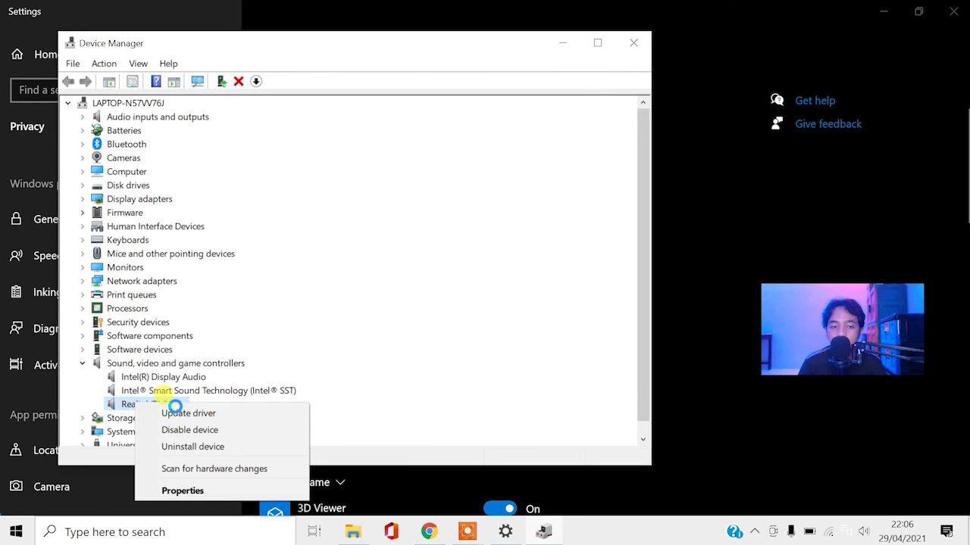
left_click(175, 413)
left_click(335, 217)
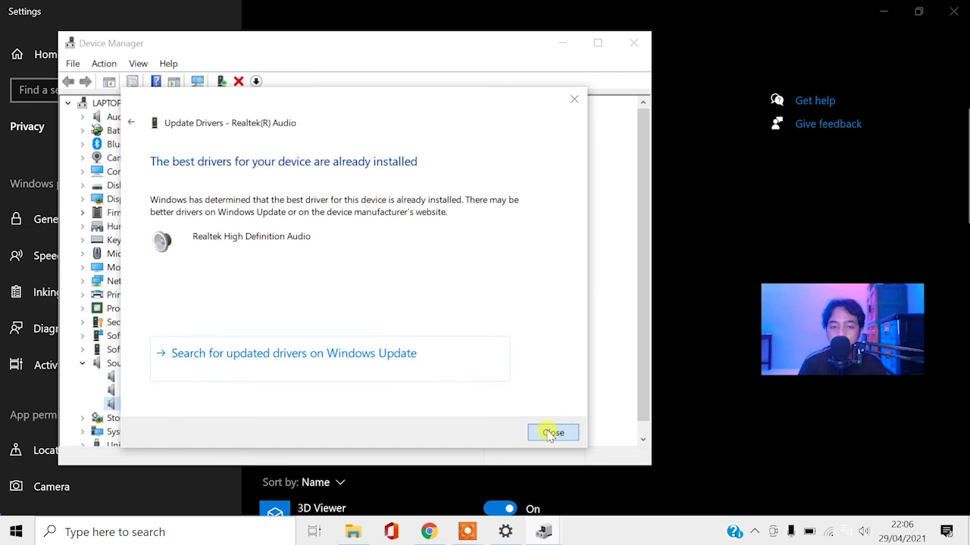
left_click(552, 434)
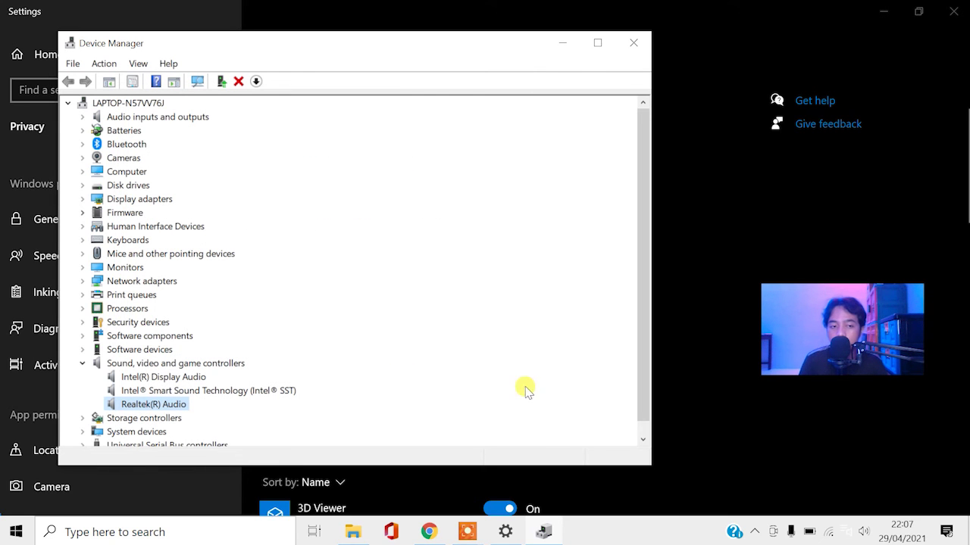